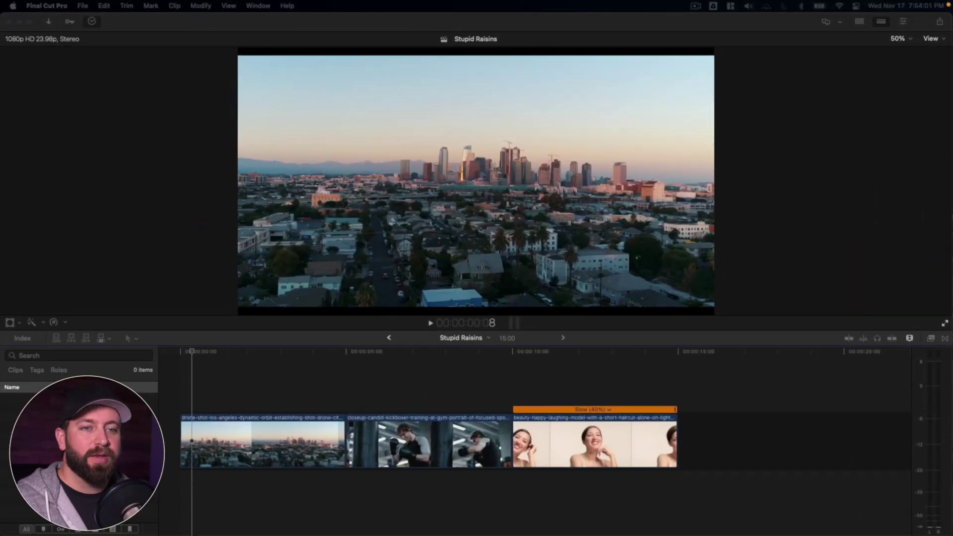
# Select the first drone clip of the city skyline in the 'Stupid Raisins' timeline.
pyautogui.click(189, 414)
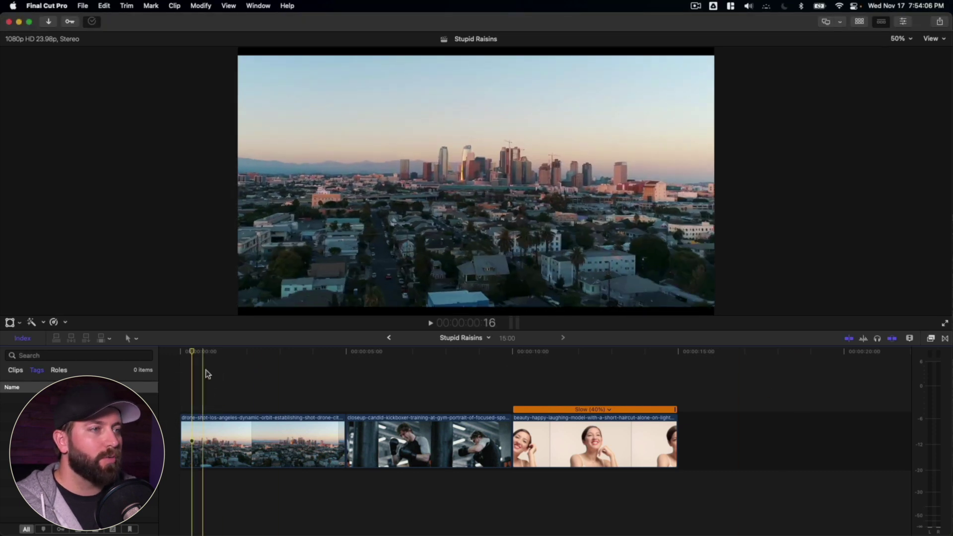
pyautogui.click(273, 374)
# Show the Basics video effects, such as Crisp Contrast and Hard Light, for the drone clip.
pyautogui.click(214, 431)
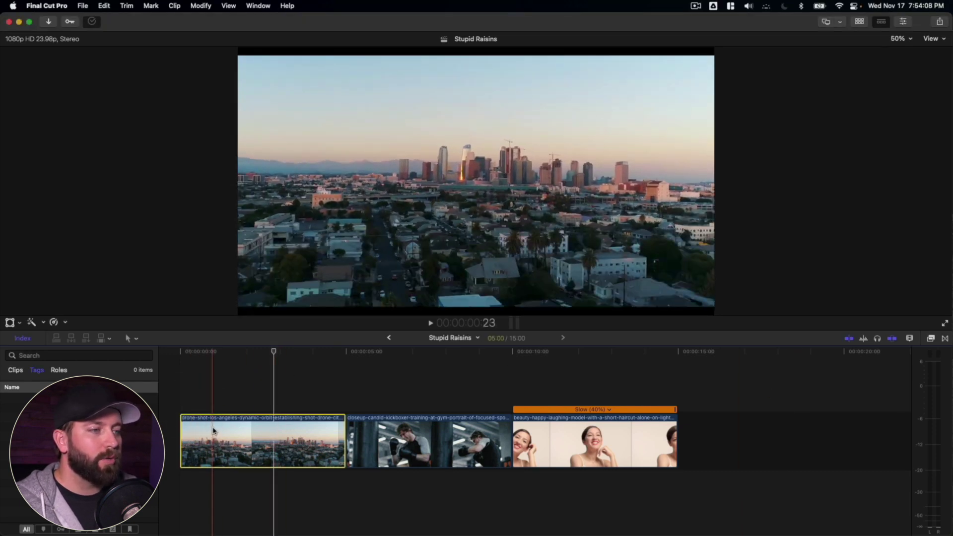
pyautogui.click(932, 339)
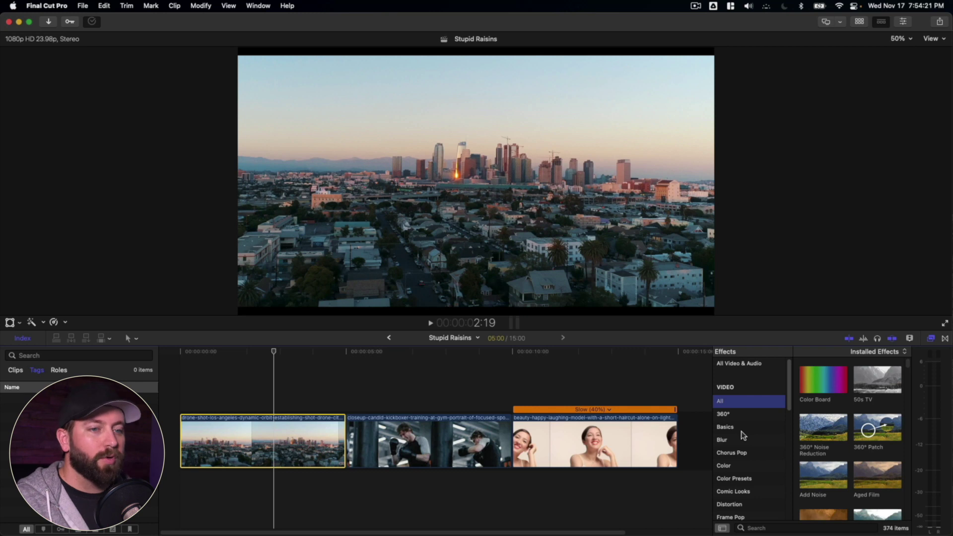
pyautogui.click(741, 428)
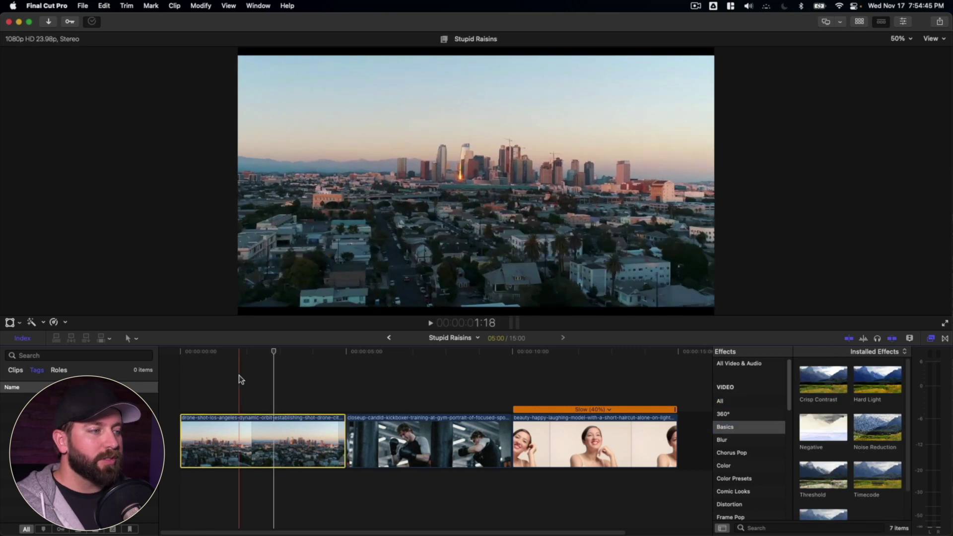
pyautogui.click(239, 430)
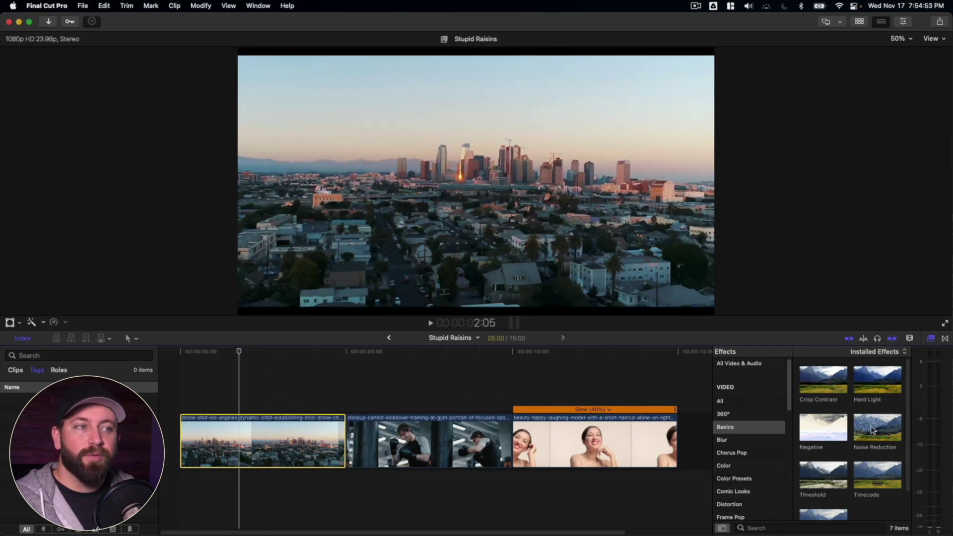
pyautogui.click(759, 440)
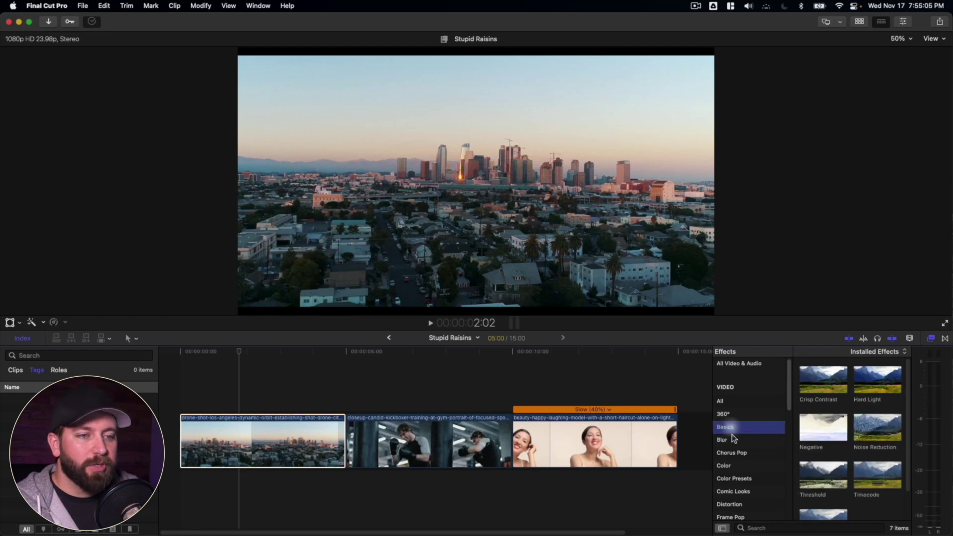
# Browse the 20 Color Presets, such as Dust, Dry and Spring Sun, previewing them on the city shot.
pyautogui.scroll(-2, 738, 452)
pyautogui.click(774, 428)
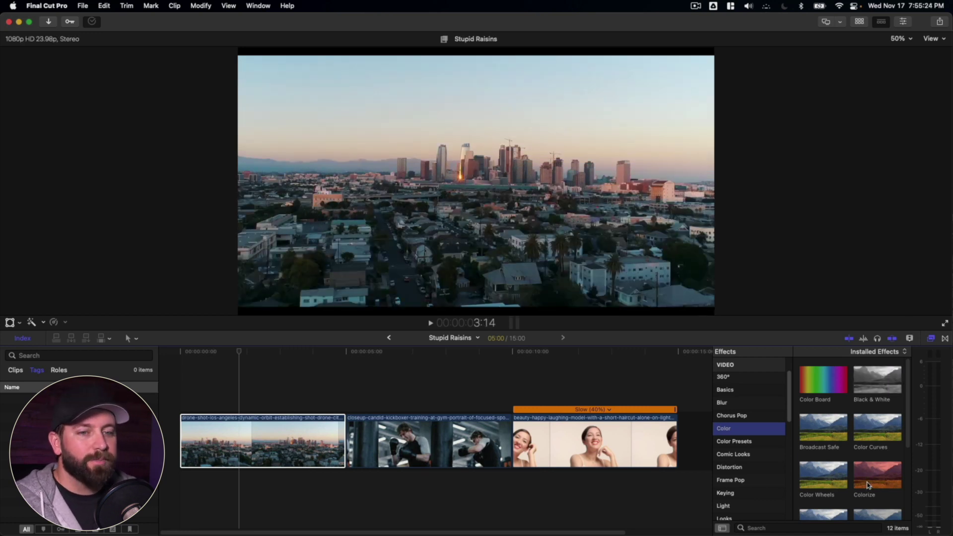
pyautogui.scroll(-2, 868, 484)
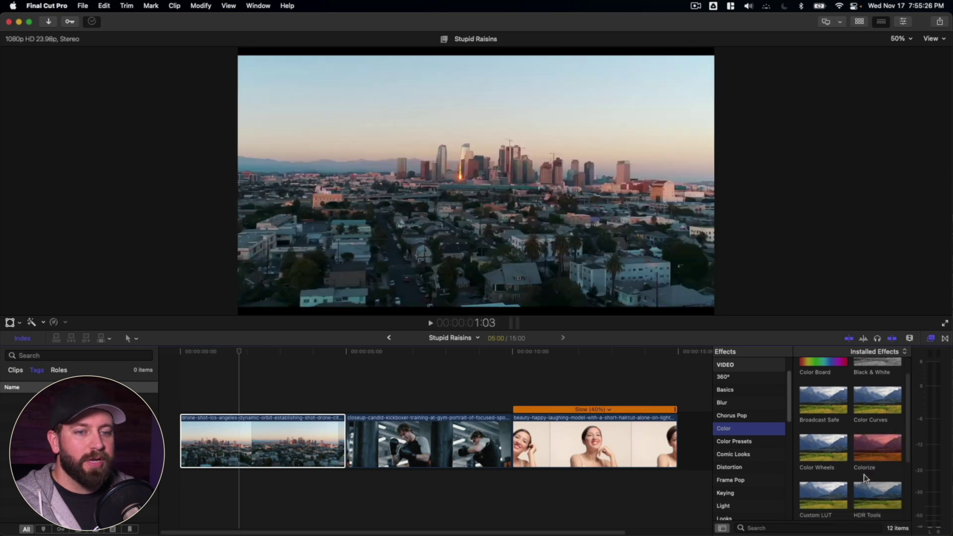
pyautogui.click(743, 442)
pyautogui.scroll(3, 839, 441)
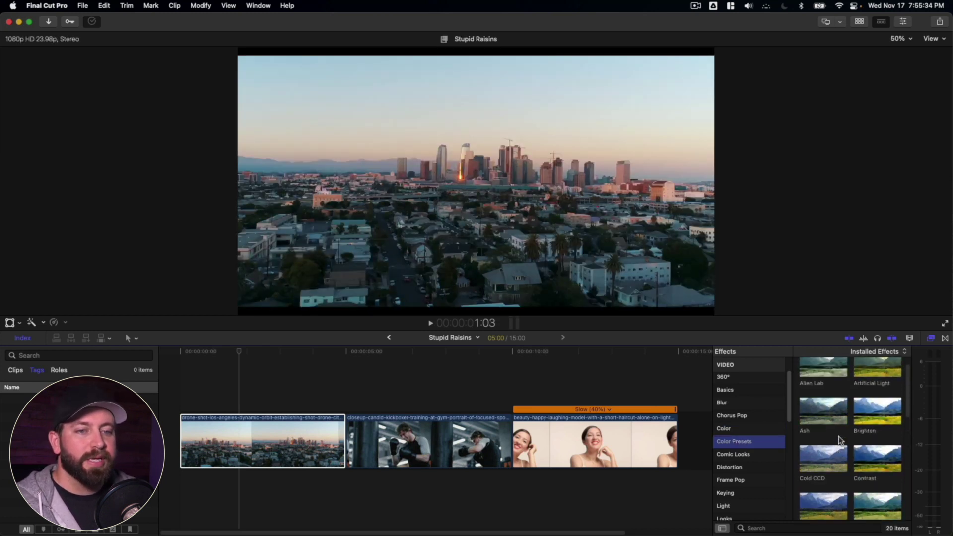
pyautogui.scroll(1, 889, 417)
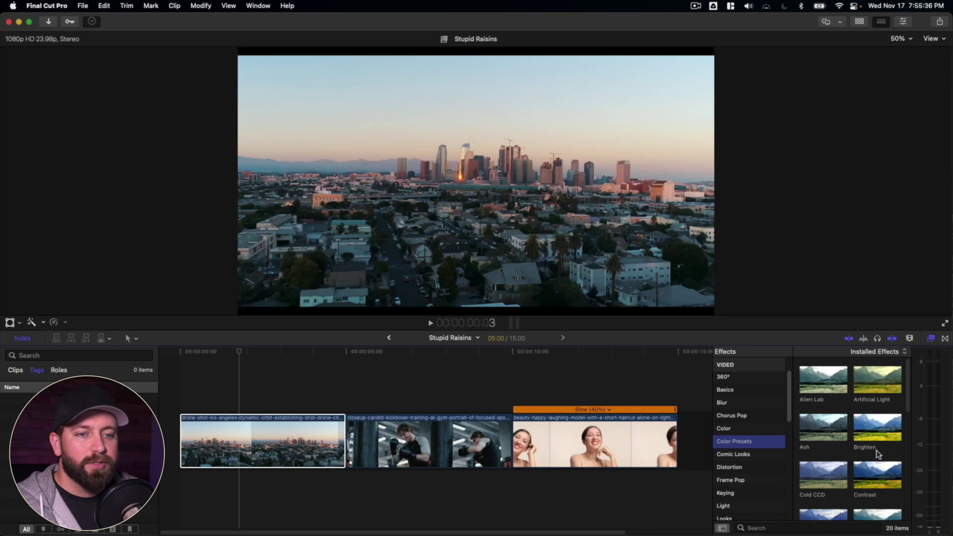
pyautogui.scroll(-2, 876, 449)
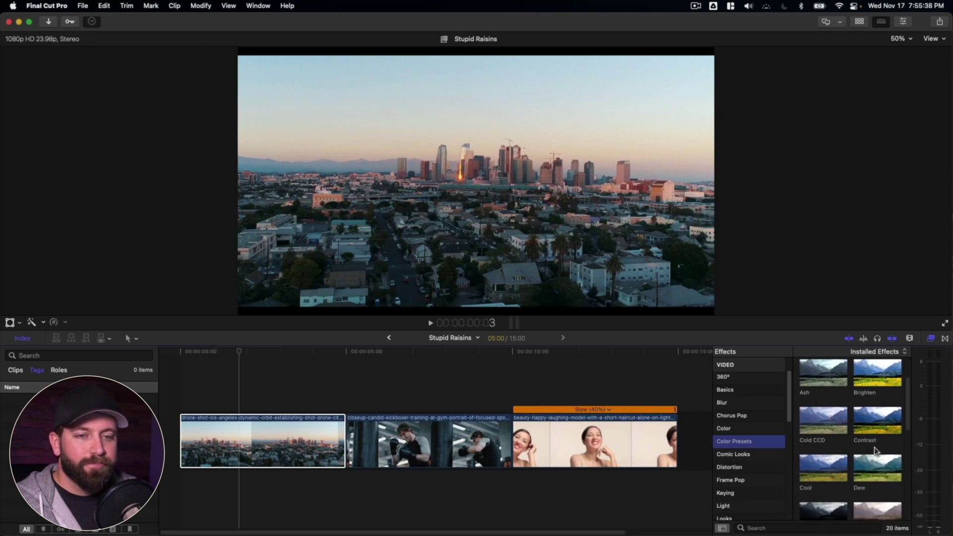
pyautogui.scroll(-3, 874, 446)
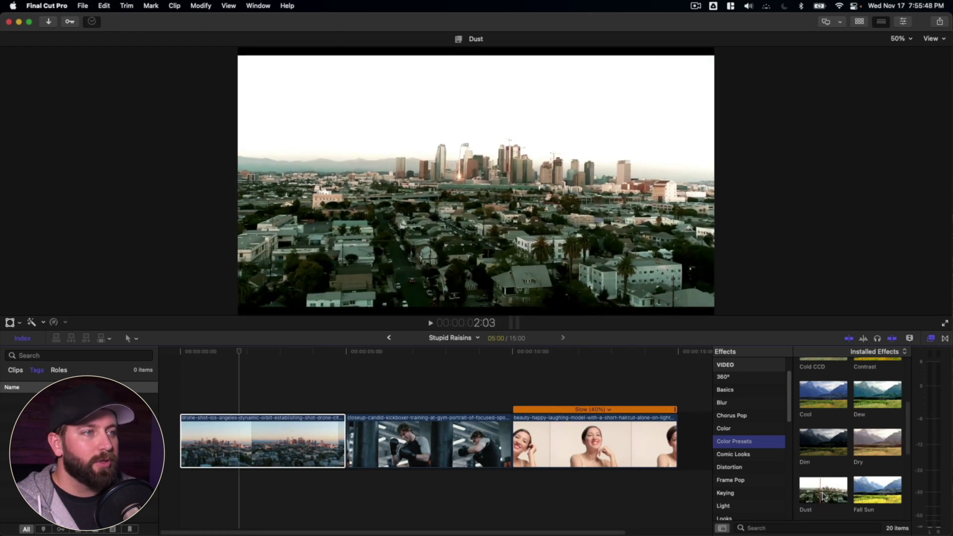
pyautogui.scroll(-4, 866, 446)
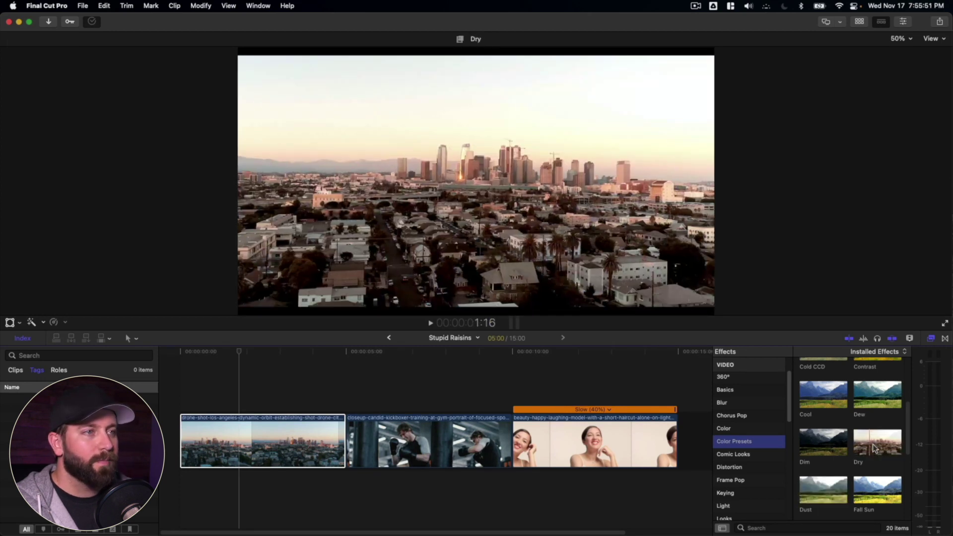
pyautogui.scroll(-1, 829, 472)
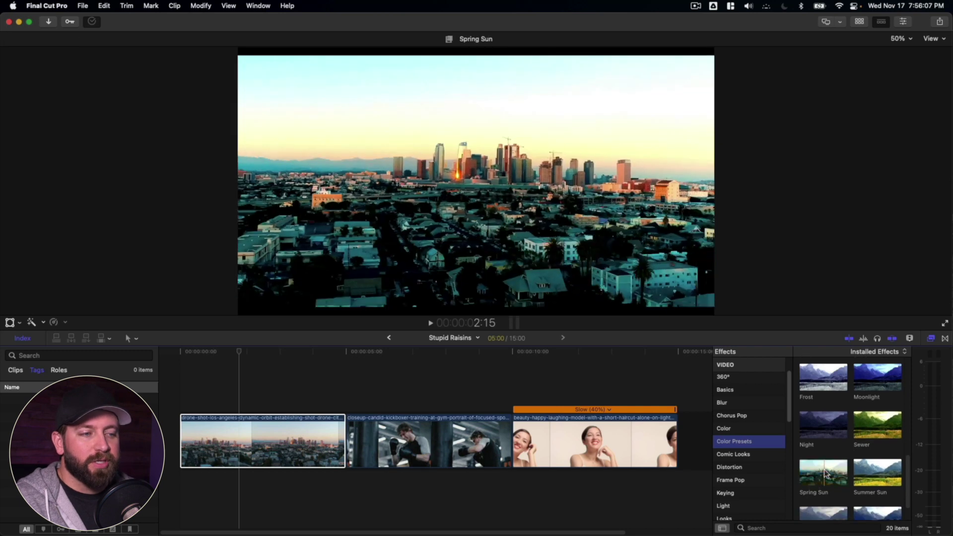
# Apply the Spring Sun preset to the city clip and bring up its Color Board.
pyautogui.moveTo(827, 477); pyautogui.dragTo(278, 436)
pyautogui.click(270, 437)
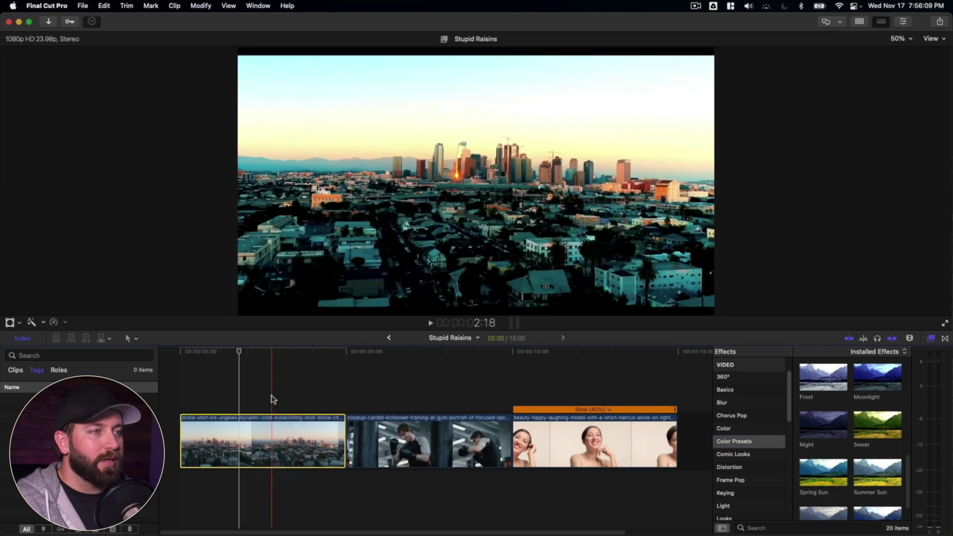
pyautogui.click(903, 22)
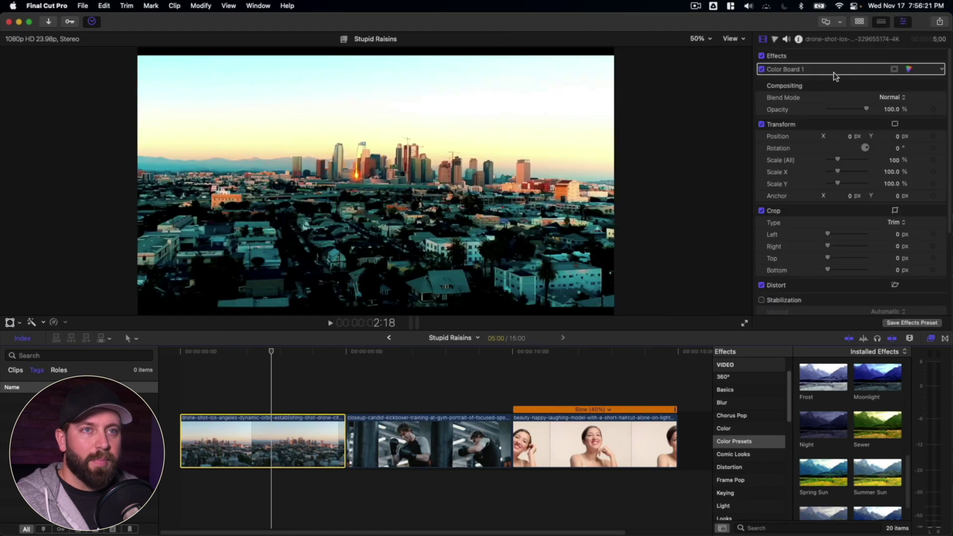
pyautogui.click(910, 70)
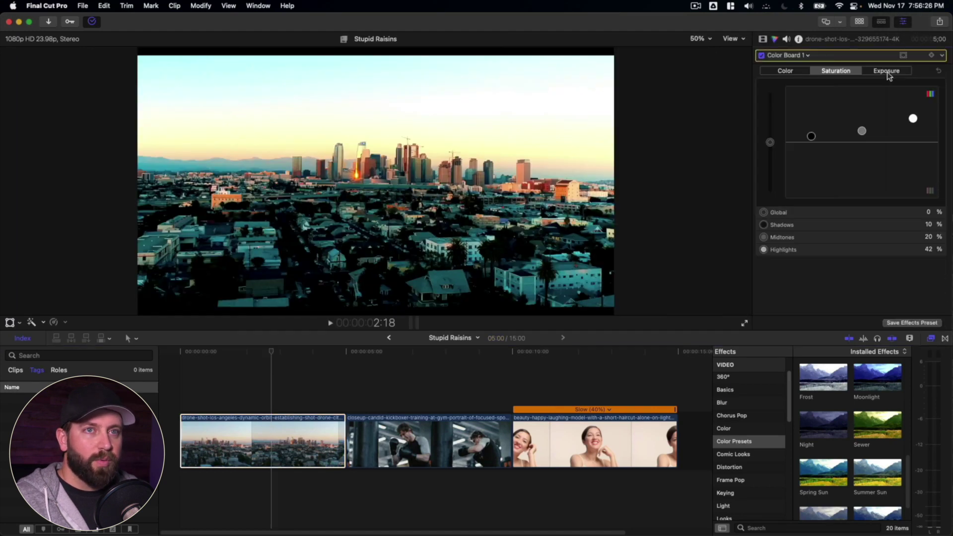
# Lower the city clip's global saturation and raise its exposure slightly, then select the kickboxer clip.
pyautogui.click(887, 71)
pyautogui.click(785, 71)
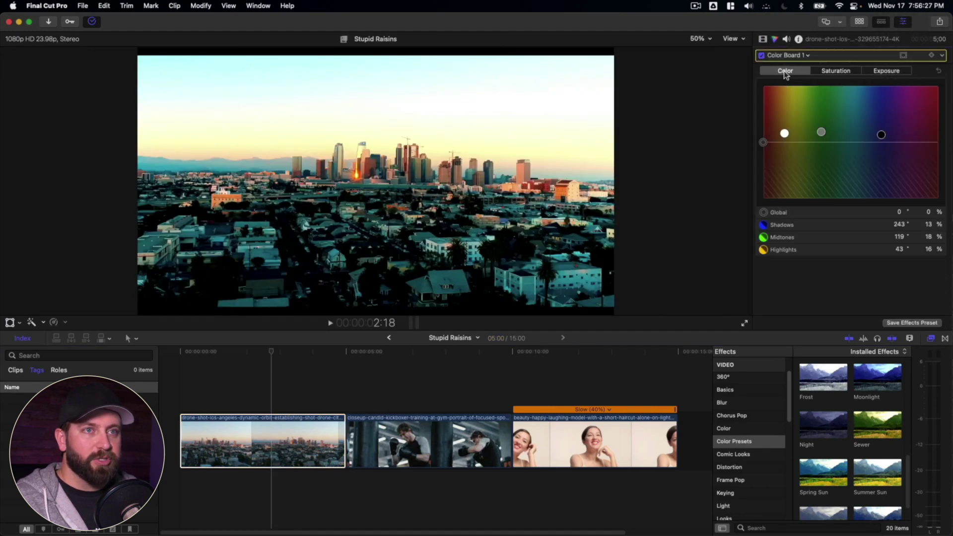
pyautogui.click(846, 72)
pyautogui.click(770, 140)
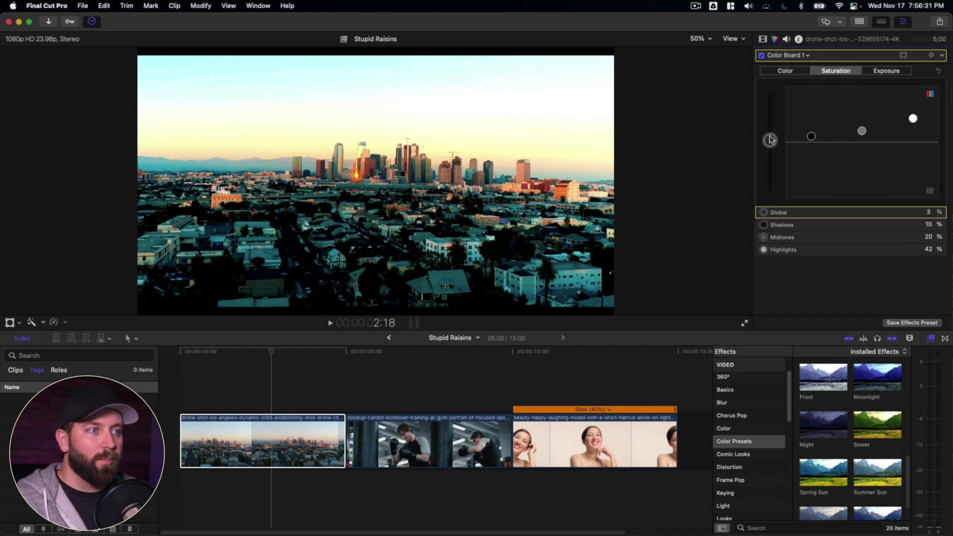
pyautogui.moveTo(775, 108); pyautogui.dragTo(832, 154)
pyautogui.click(886, 70)
pyautogui.click(800, 73)
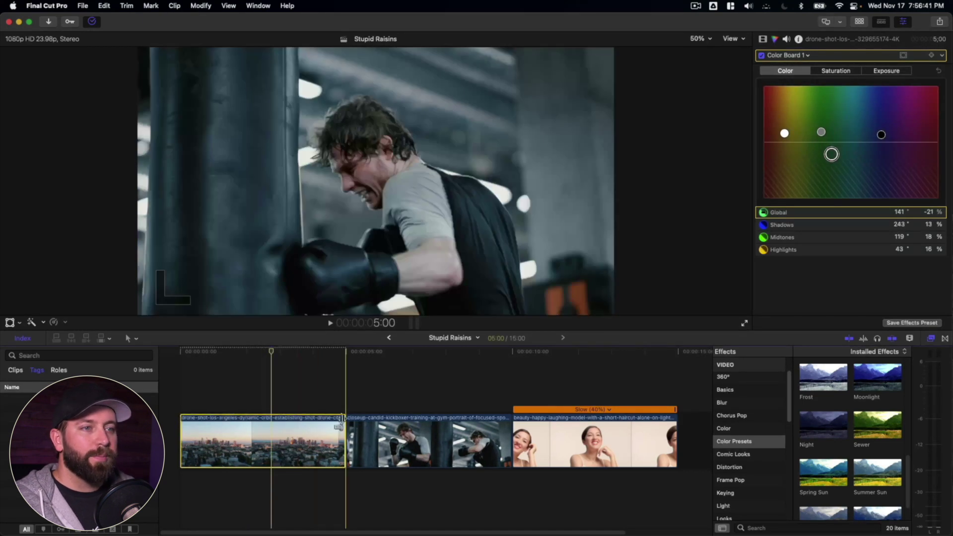
pyautogui.click(419, 442)
pyautogui.press('super+4')
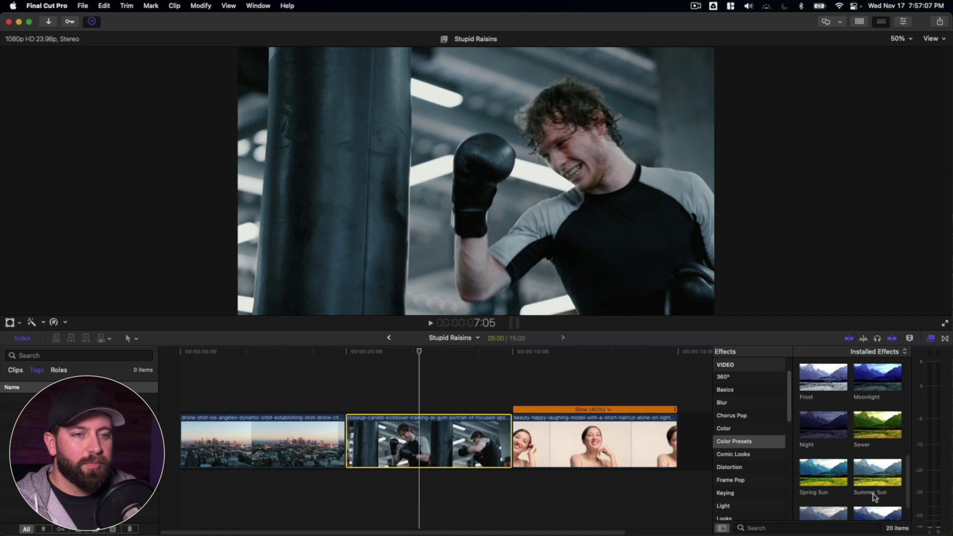
# List the six Comic Looks effects in the Effects browser for the kickboxer clip.
pyautogui.scroll(-2, 876, 498)
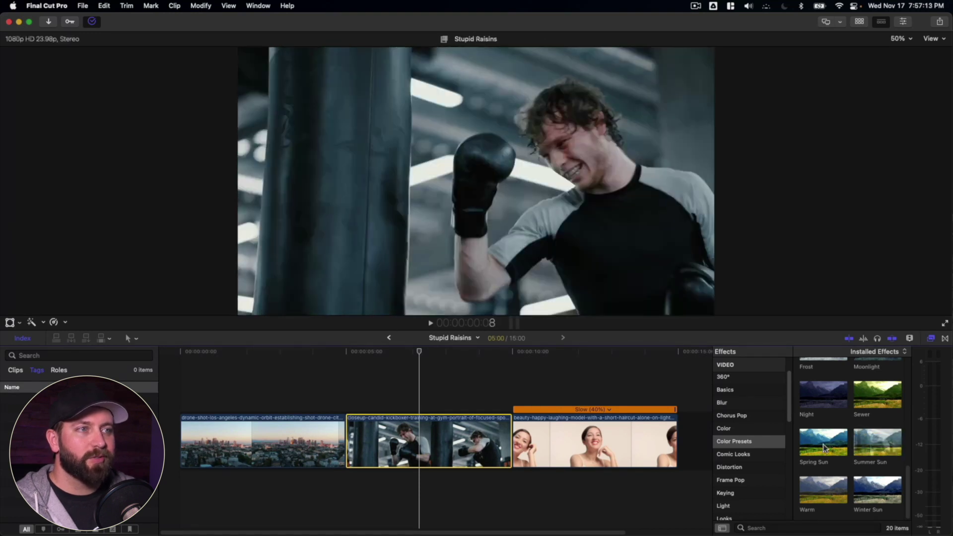
pyautogui.click(744, 457)
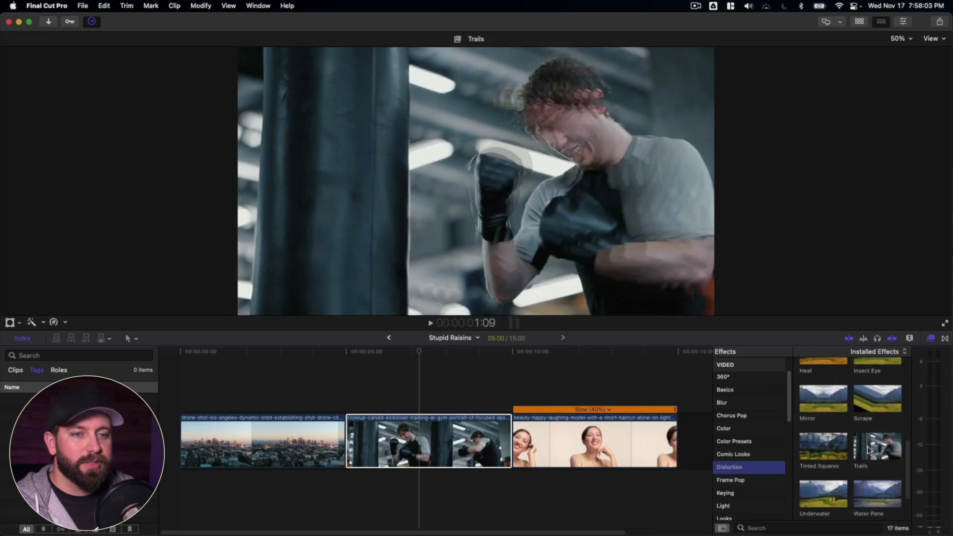
# Apply the Trails distortion effect to the kickboxer clip and play it back.
pyautogui.moveTo(867, 446); pyautogui.dragTo(417, 444)
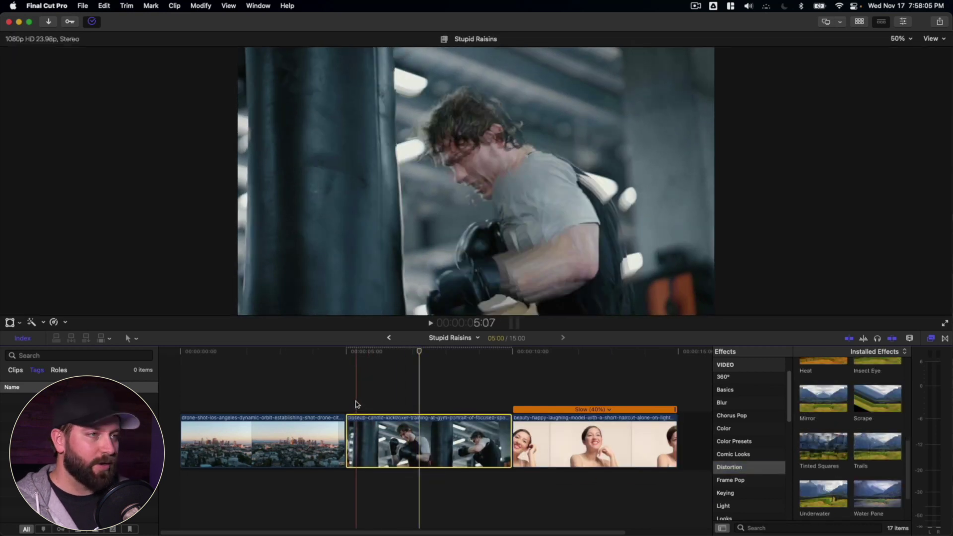
pyautogui.click(356, 402)
pyautogui.press('space')
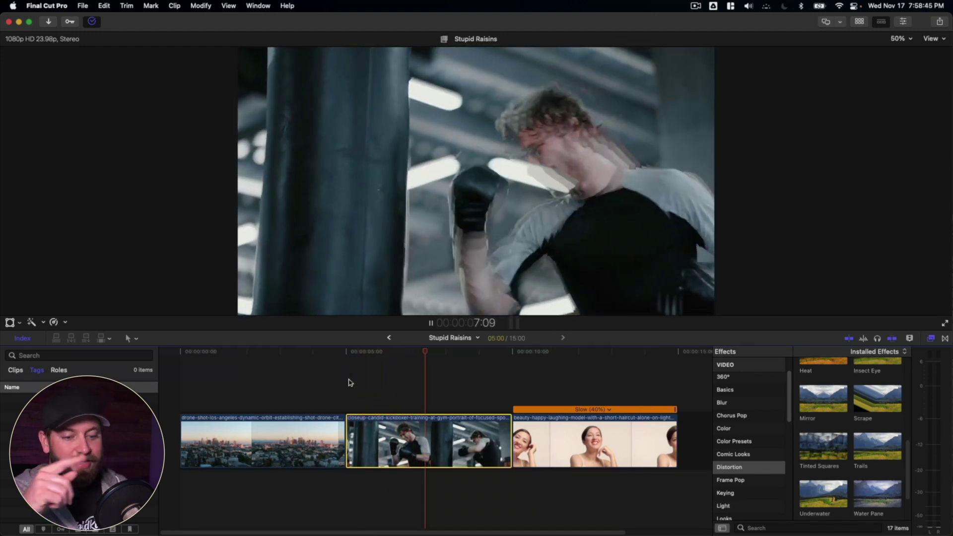
pyautogui.press('space')
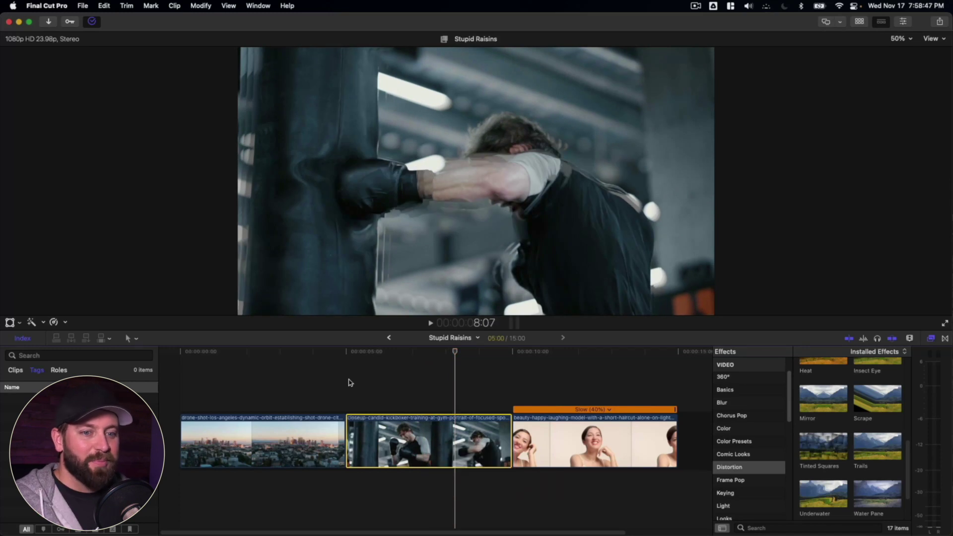
# Search effects for 'vig' and apply Vignette to the drone city clip.
pyautogui.click(269, 442)
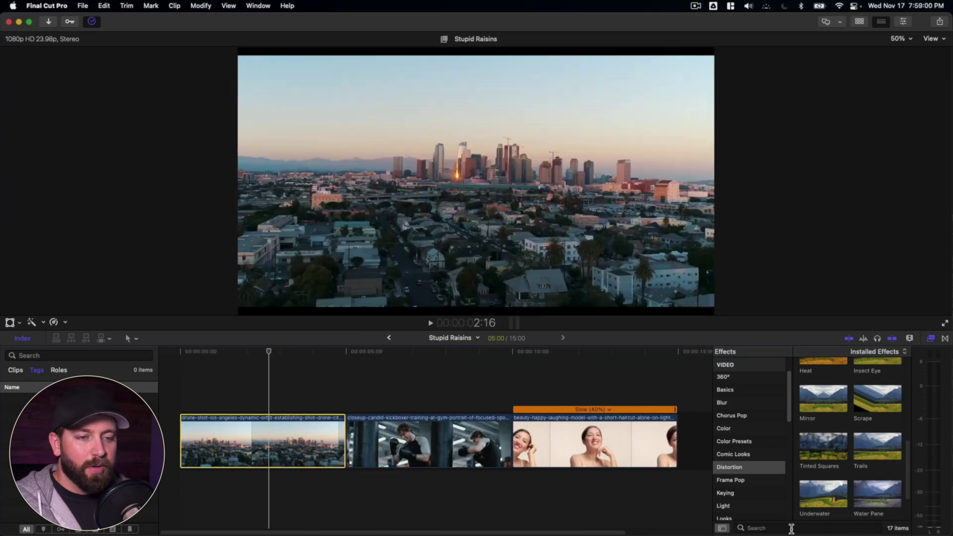
pyautogui.click(789, 528)
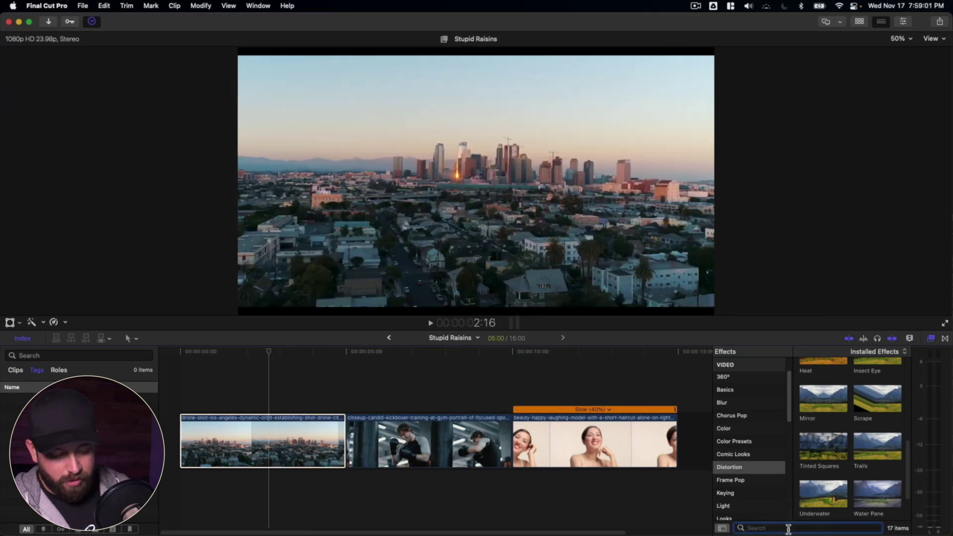
pyautogui.write('vig')
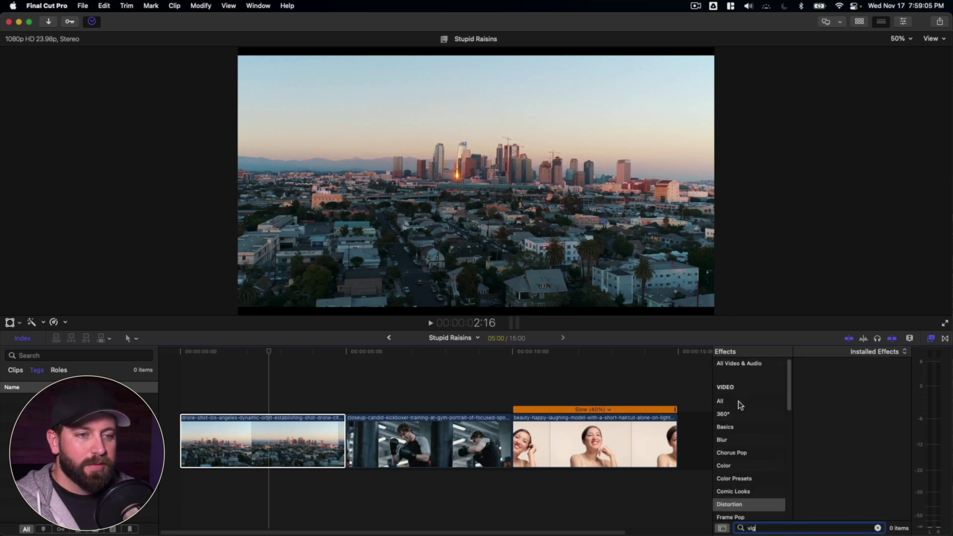
pyautogui.click(737, 400)
pyautogui.moveTo(823, 386); pyautogui.dragTo(219, 432)
# Add the Bad TV effect to the city drone clip and lower its Amount to about 9.18.
pyautogui.click(743, 528)
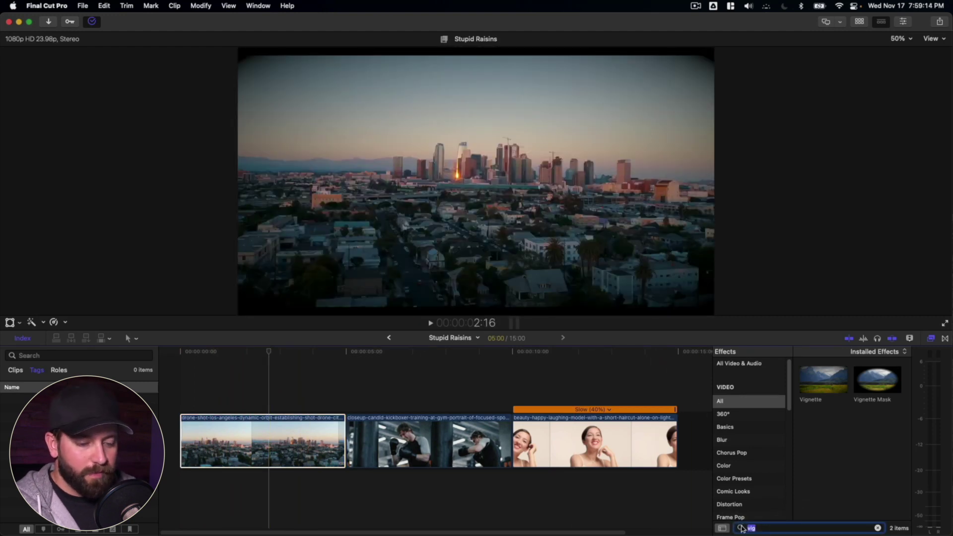
pyautogui.write('bad tv')
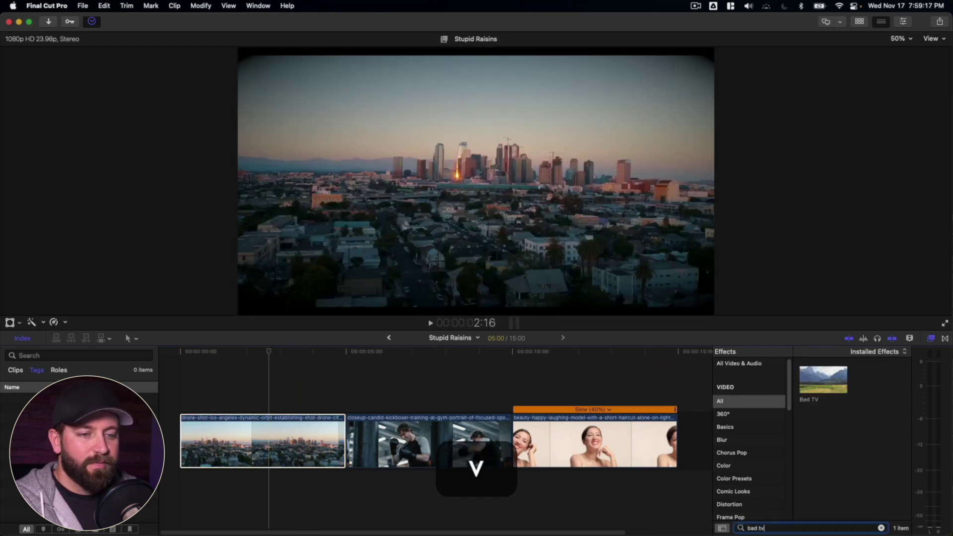
pyautogui.scroll(-5, 758, 468)
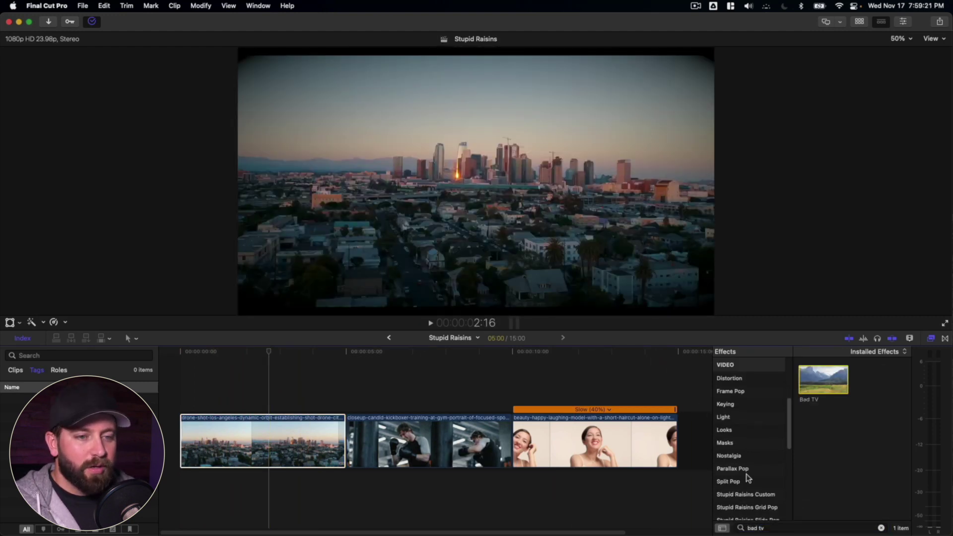
pyautogui.scroll(-3, 746, 478)
pyautogui.click(745, 501)
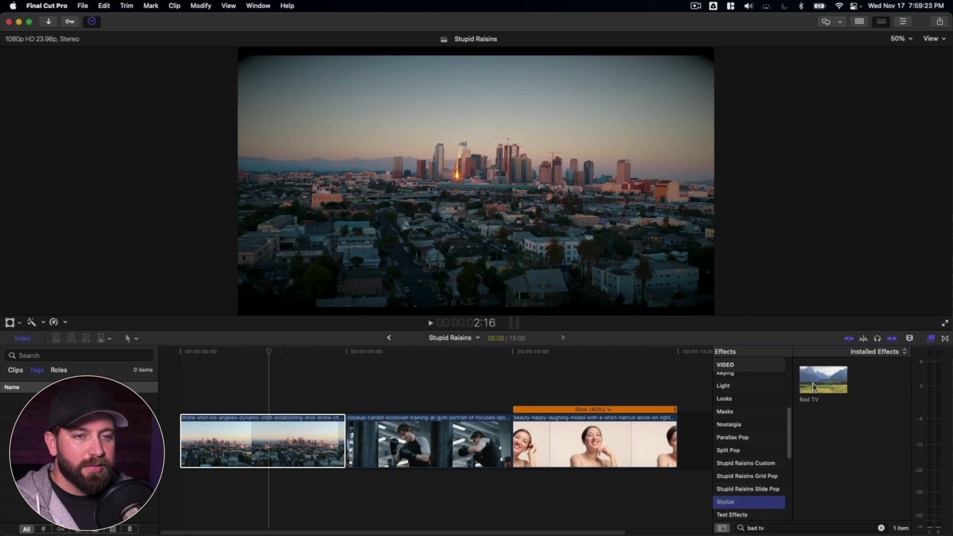
pyautogui.moveTo(814, 388); pyautogui.dragTo(297, 445)
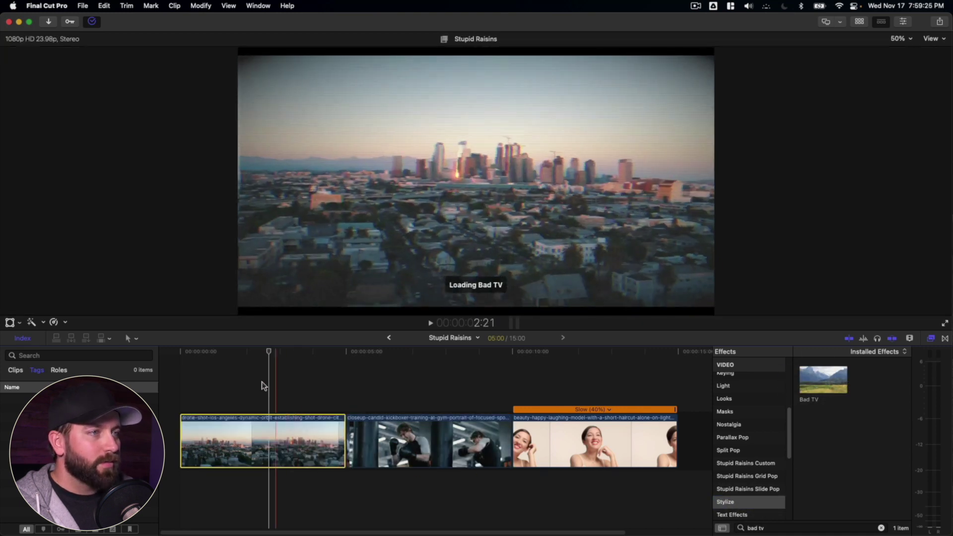
pyautogui.click(220, 351)
pyautogui.press('super+4')
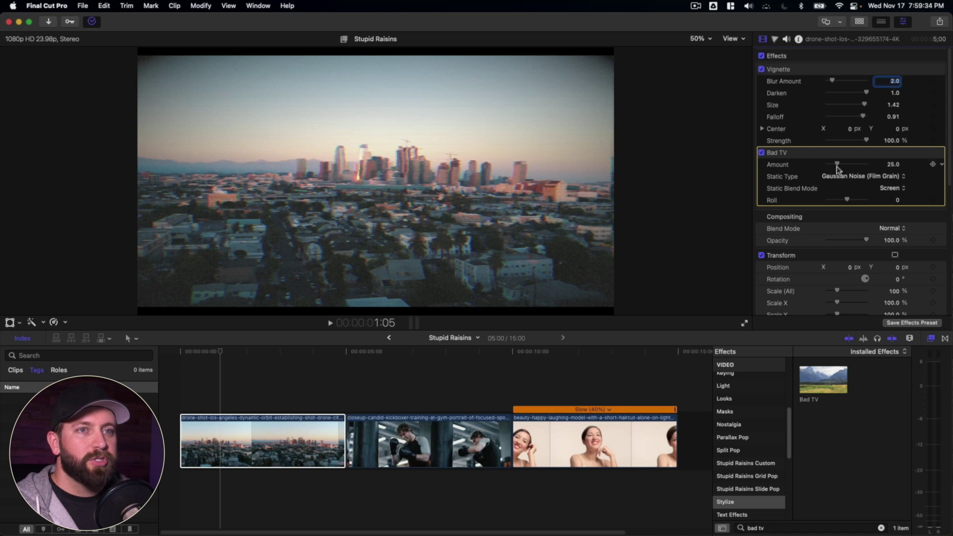
pyautogui.moveTo(838, 164); pyautogui.dragTo(832, 164)
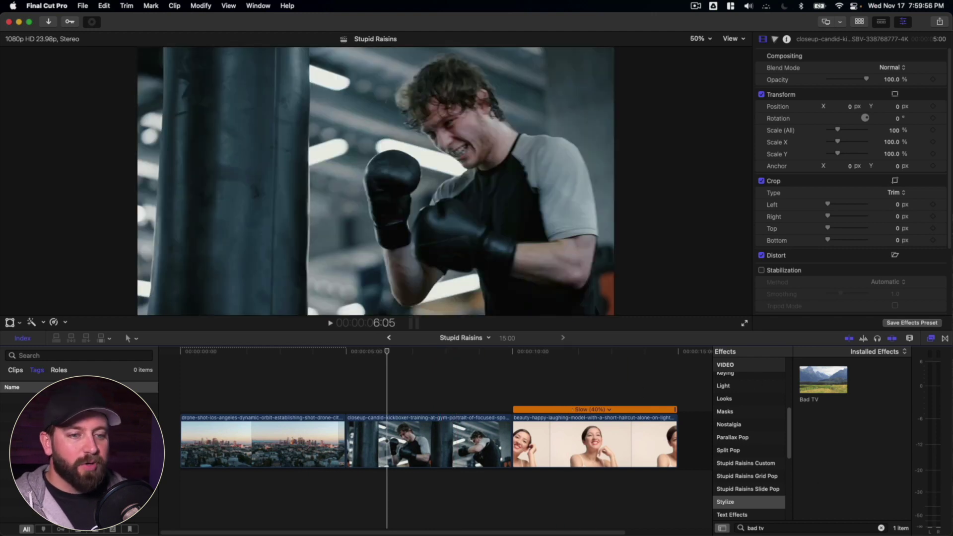
# Search effects for 'teal' and apply Teal & Orange to the kickboxer clip.
pyautogui.tripleClick(756, 528)
pyautogui.write('teal')
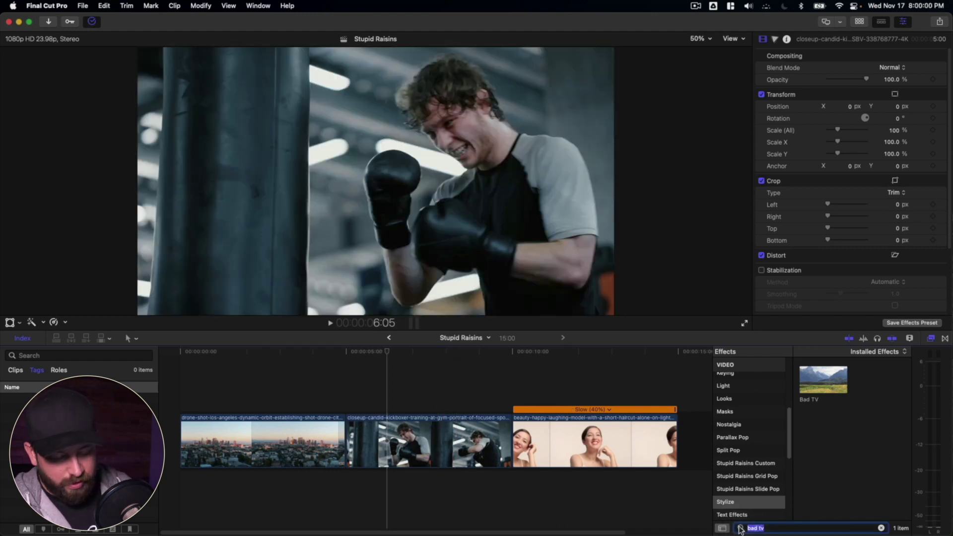
pyautogui.scroll(5, 747, 446)
pyautogui.click(747, 400)
pyautogui.moveTo(823, 383); pyautogui.dragTo(427, 439)
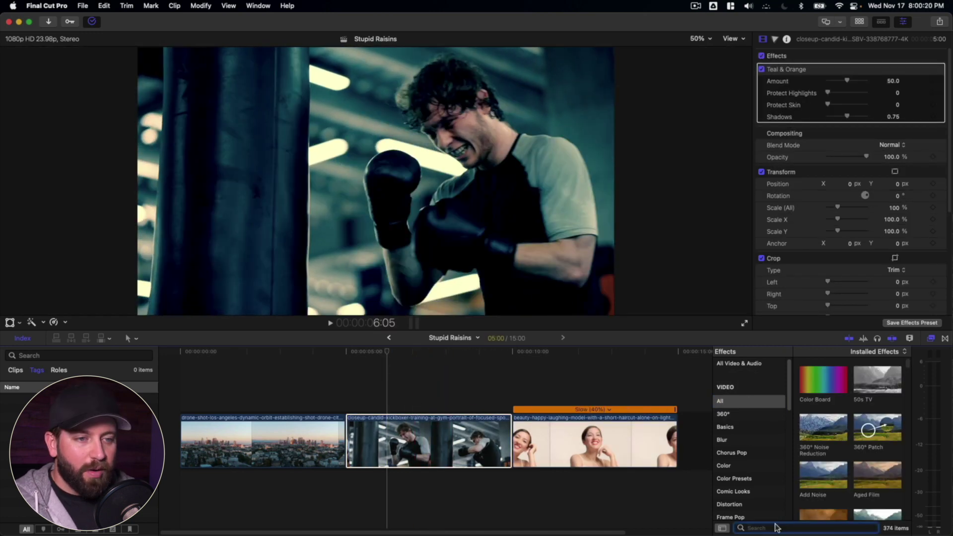
# List the Light effects, such as Dazzle, in the Effects browser.
pyautogui.scroll(-3, 767, 473)
pyautogui.scroll(-2, 759, 471)
pyautogui.click(734, 455)
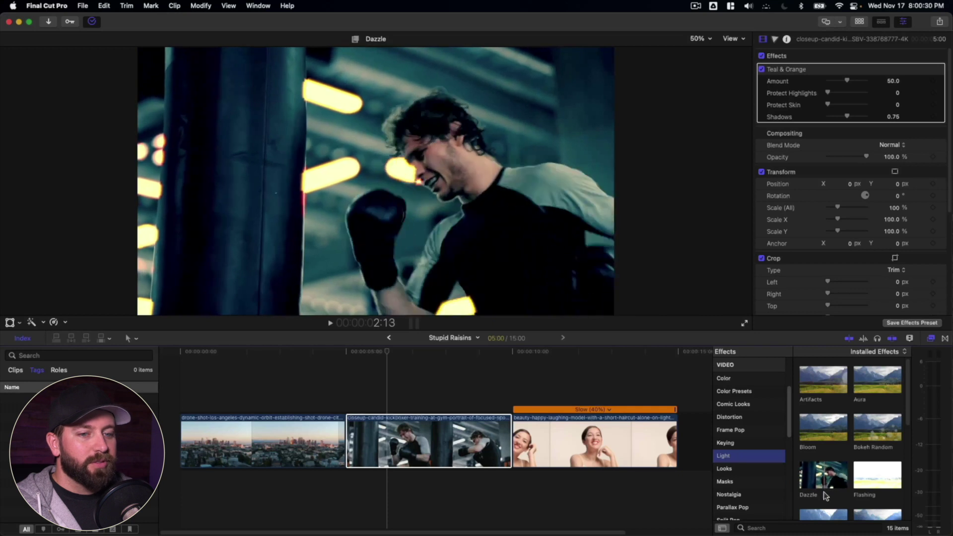
# Stack Intro Flashes, Side Lights and Projector effects onto the kickboxer clip, then deselect it.
pyautogui.scroll(-2, 824, 502)
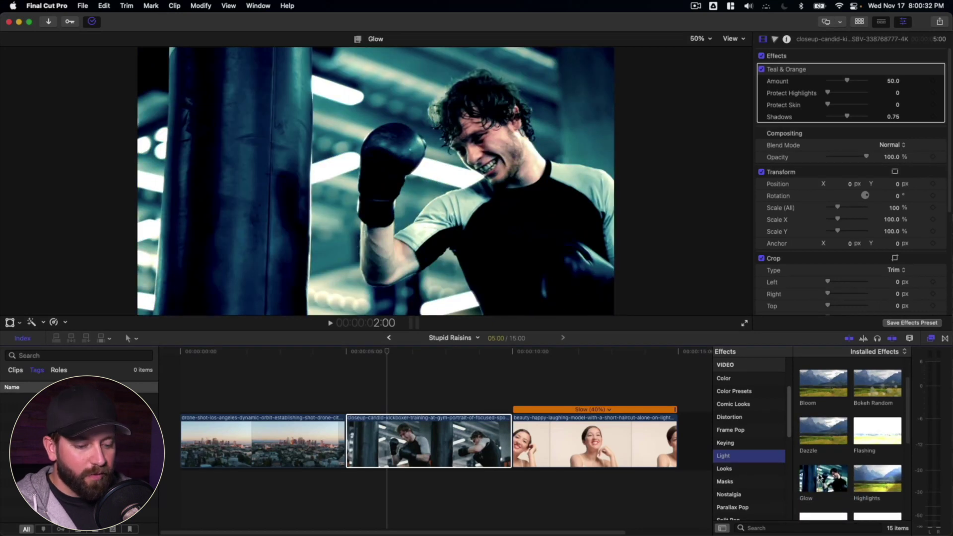
pyautogui.scroll(-1, 834, 476)
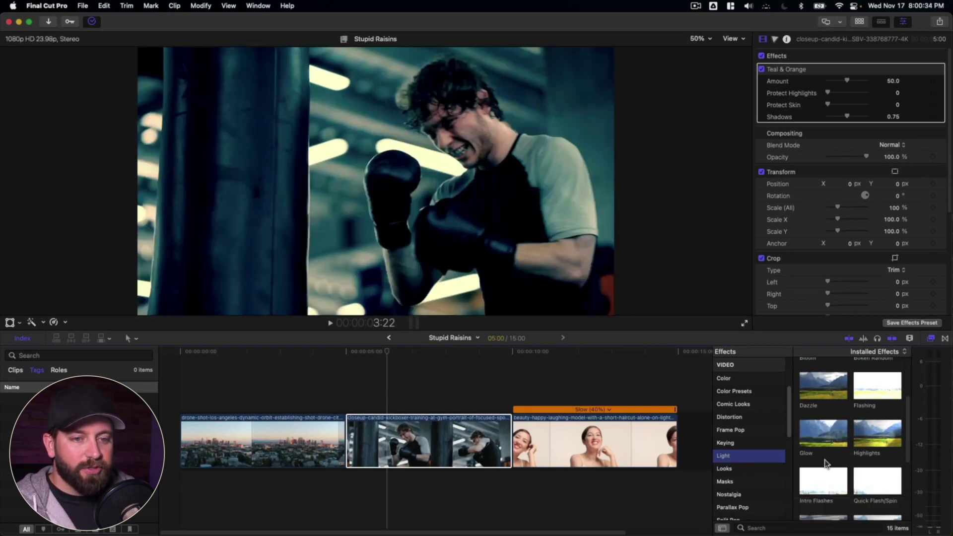
pyautogui.moveTo(825, 480); pyautogui.dragTo(455, 447)
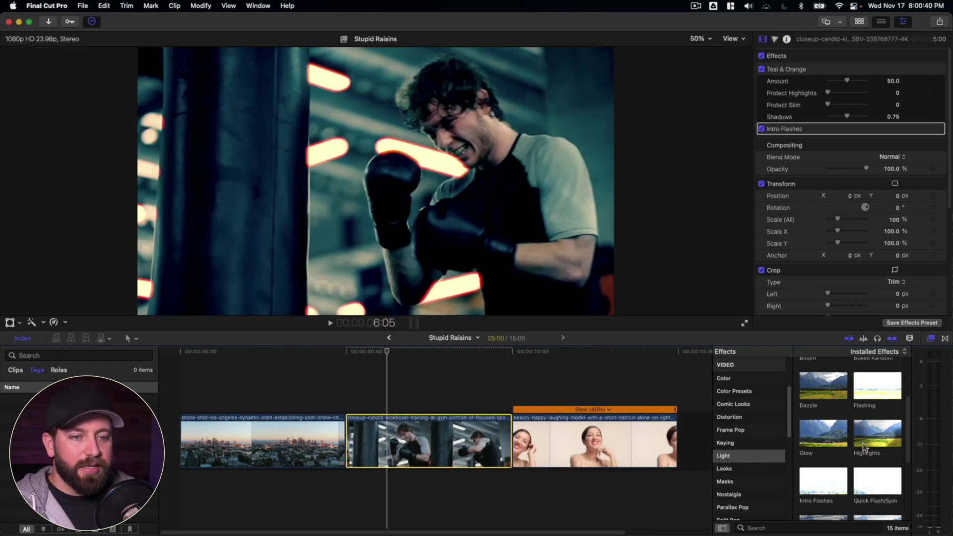
pyautogui.scroll(-3, 864, 446)
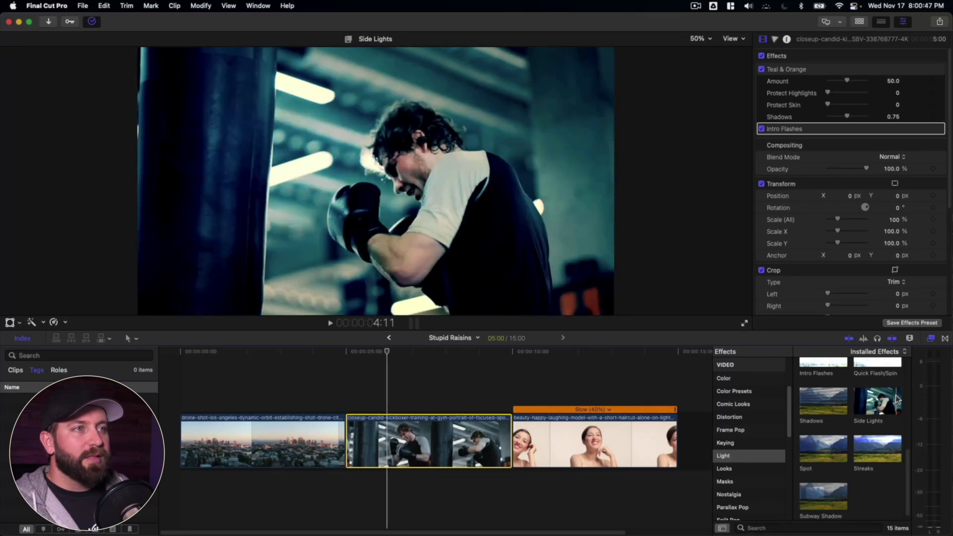
pyautogui.moveTo(896, 399); pyautogui.dragTo(462, 436)
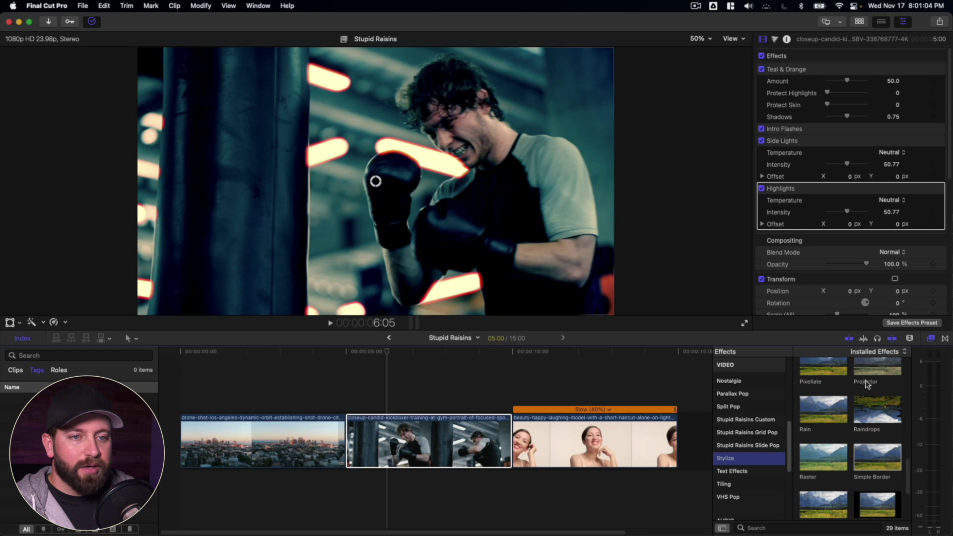
pyautogui.moveTo(866, 382); pyautogui.dragTo(398, 437)
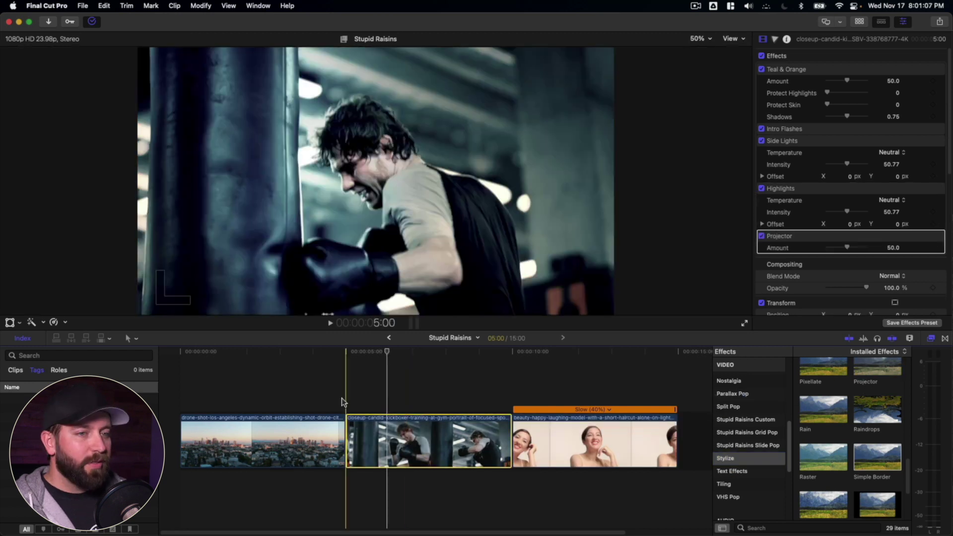
pyautogui.click(343, 401)
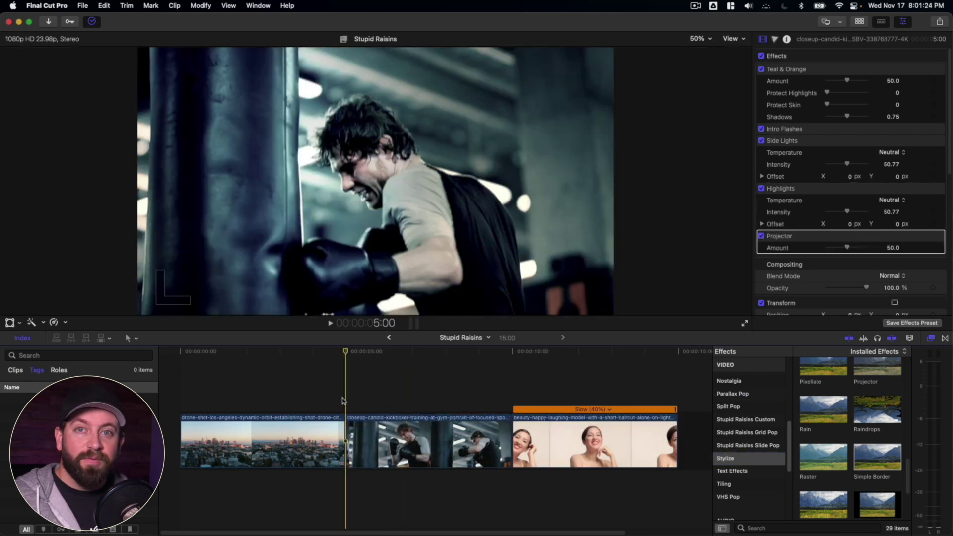
# Play back the styled kickboxer clip to review its stacked effects.
pyautogui.press('space')
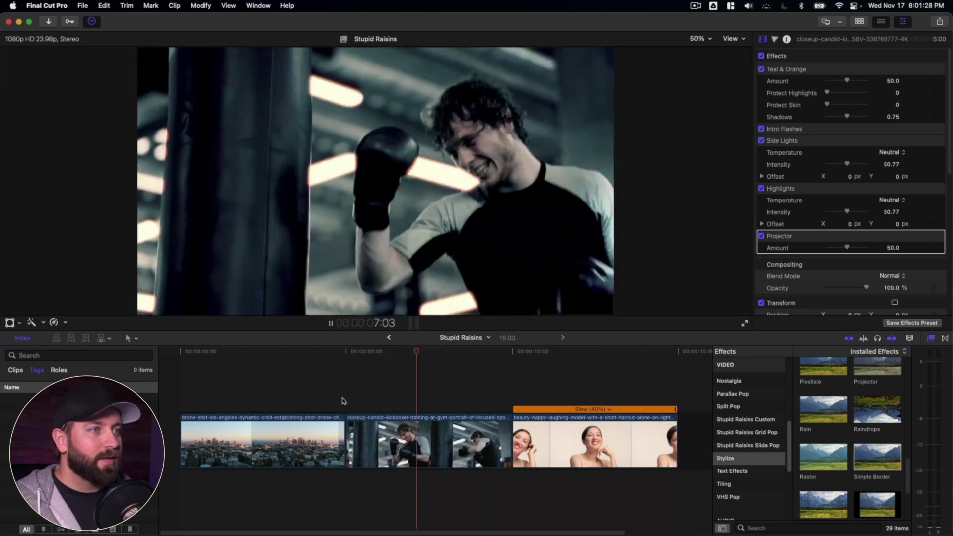
pyautogui.press('space')
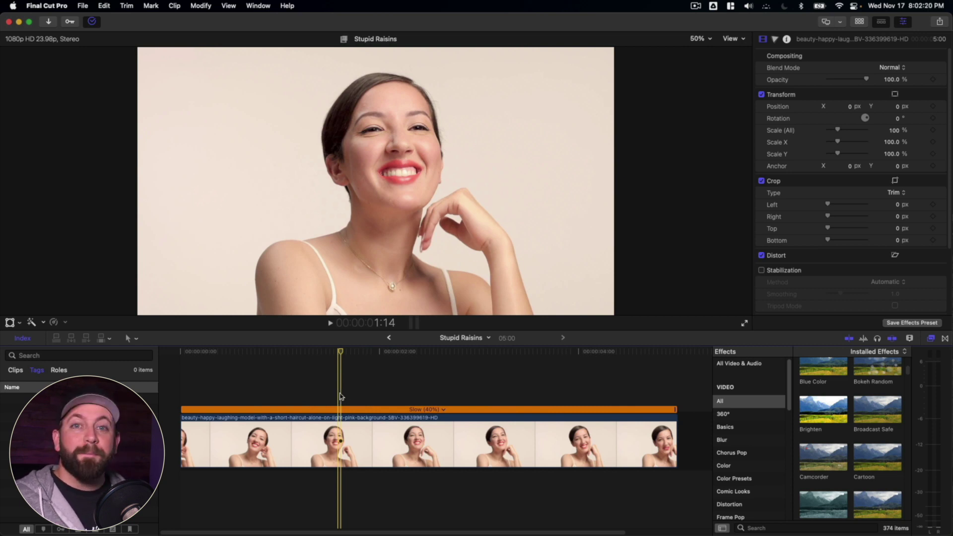
# Search Effects for 'gau' and apply Gaussian blur (Amount 50) to the laughing-model portrait clip.
pyautogui.click(804, 528)
pyautogui.press('BackSpace')
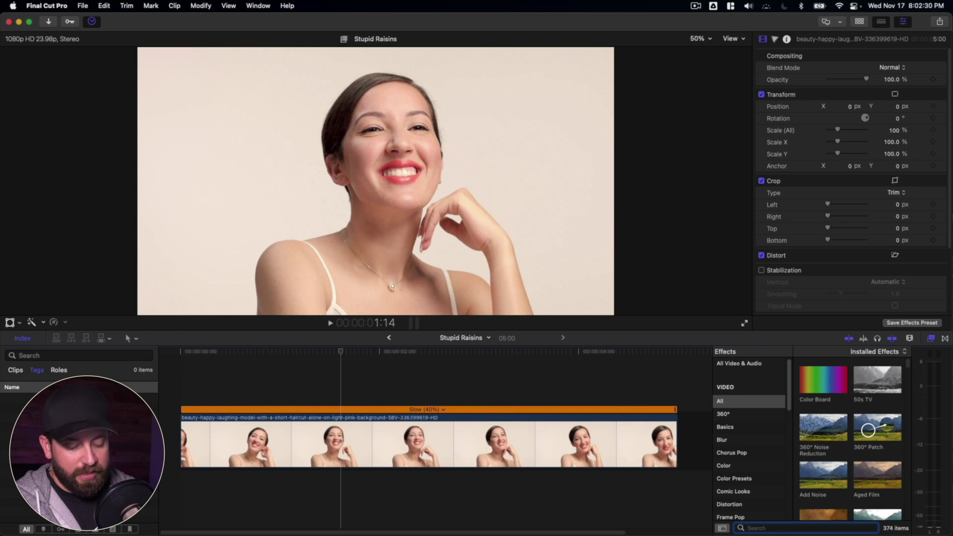
pyautogui.write('gau')
pyautogui.moveTo(823, 379); pyautogui.dragTo(474, 460)
pyautogui.click(412, 432)
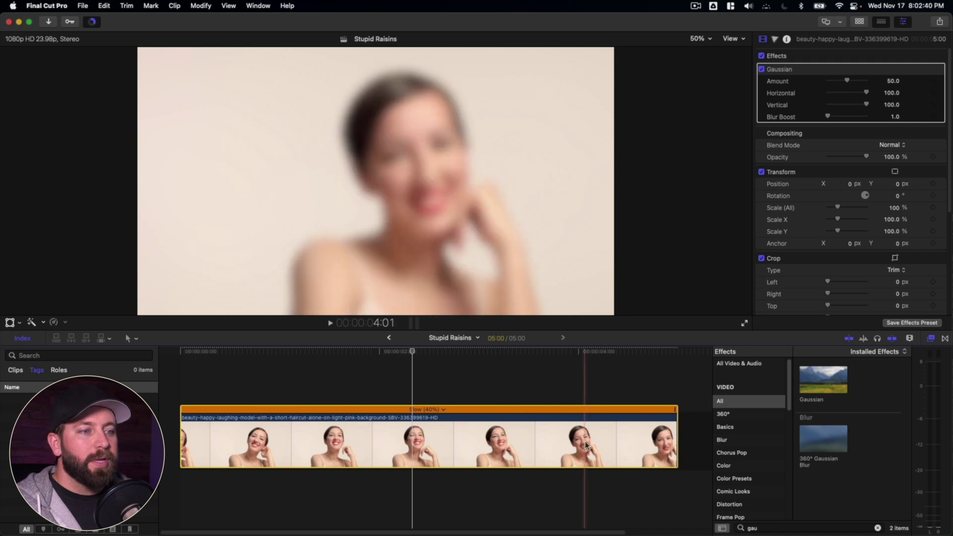
pyautogui.click(903, 22)
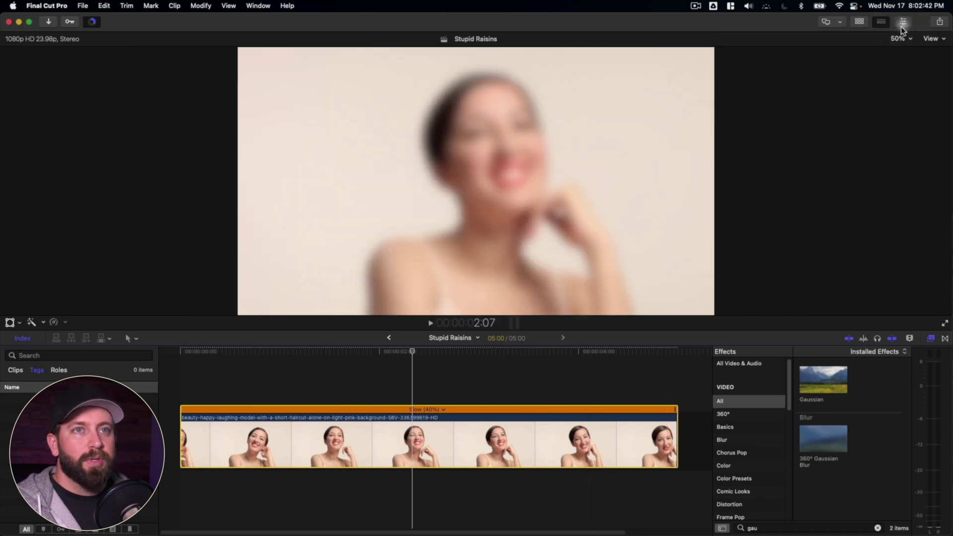
# Attach a colour mask (3D, Softness 25.0) to the portrait's Gaussian blur effect.
pyautogui.click(904, 22)
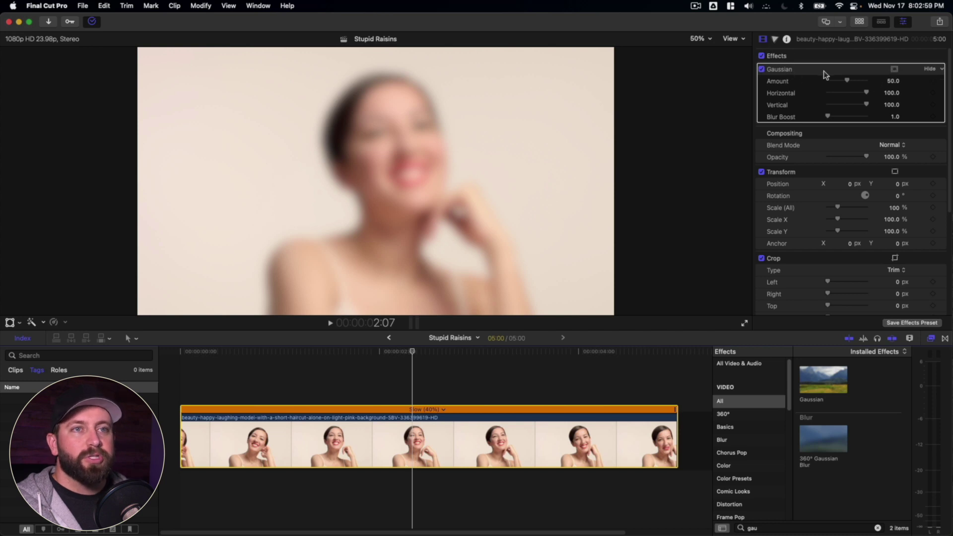
pyautogui.click(895, 70)
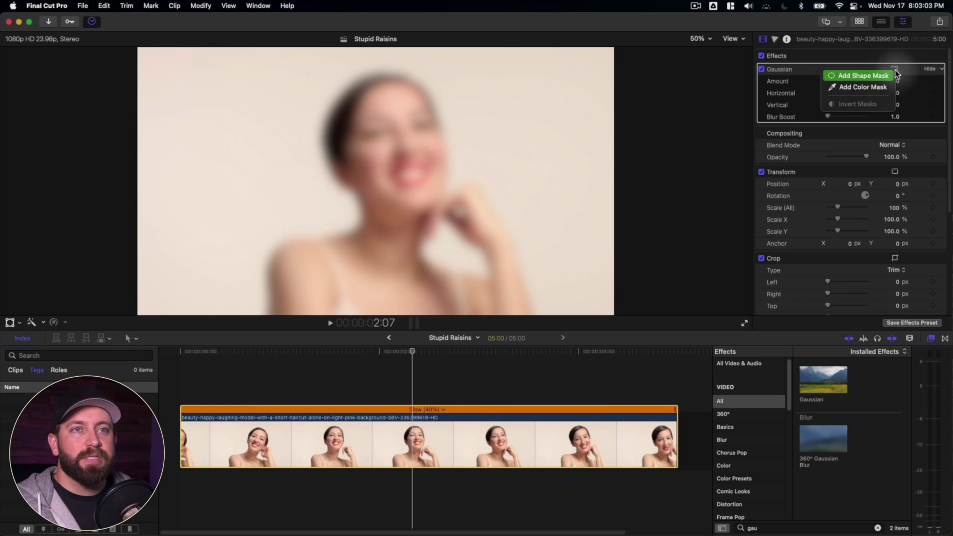
pyautogui.click(867, 90)
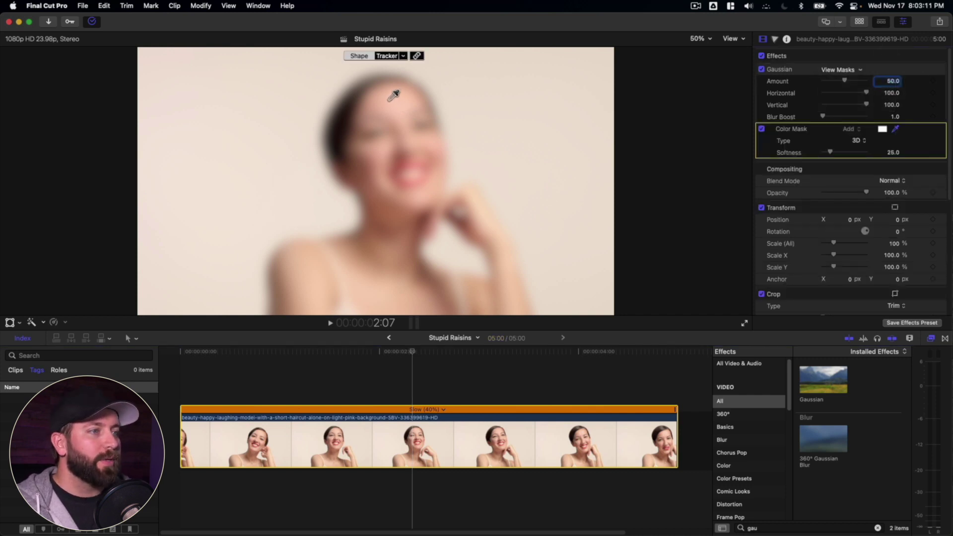
# Sample the model's skin tone for the mask, set Gaussian Amount to 5.44, and play back.
pyautogui.moveTo(394, 89); pyautogui.dragTo(399, 102)
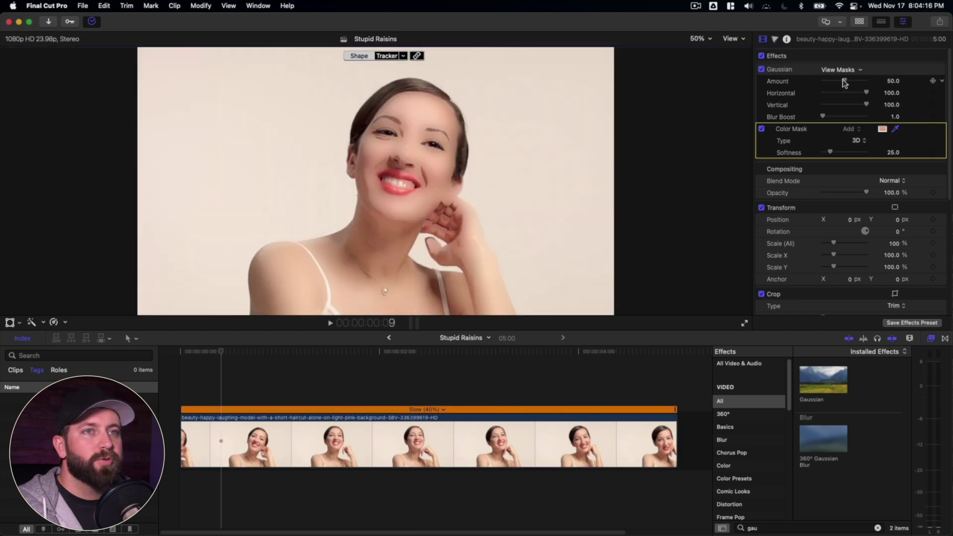
pyautogui.moveTo(845, 82); pyautogui.dragTo(804, 85)
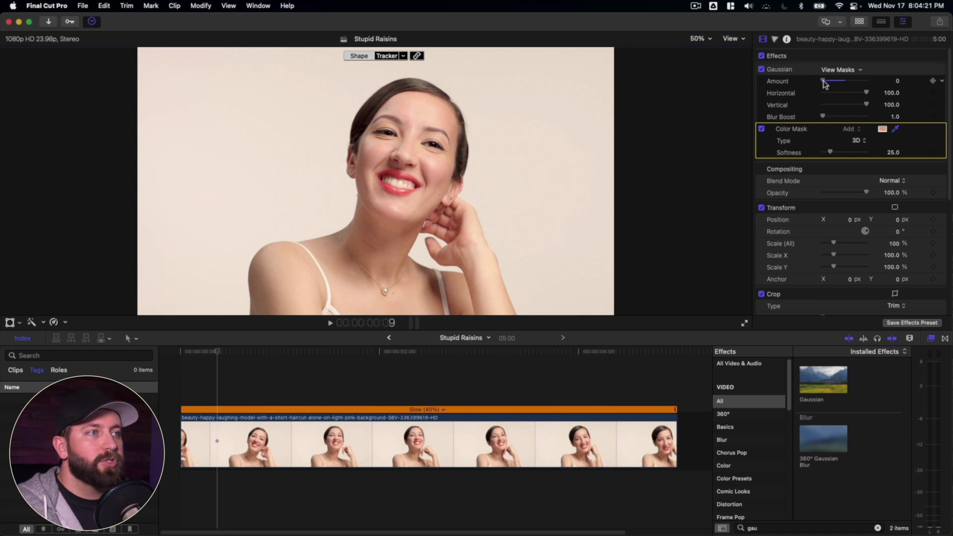
pyautogui.moveTo(823, 82); pyautogui.dragTo(827, 83)
pyautogui.click(183, 397)
pyautogui.press('space')
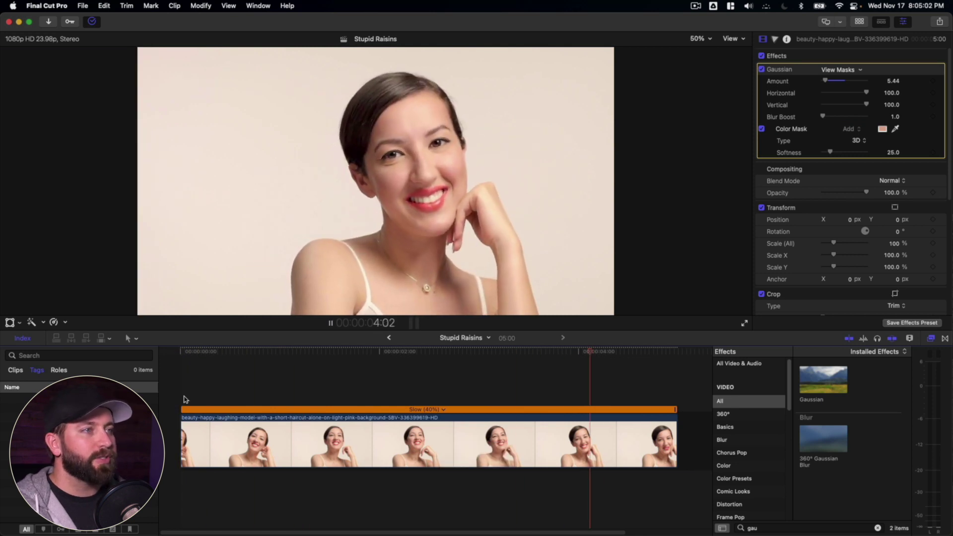
pyautogui.press('space')
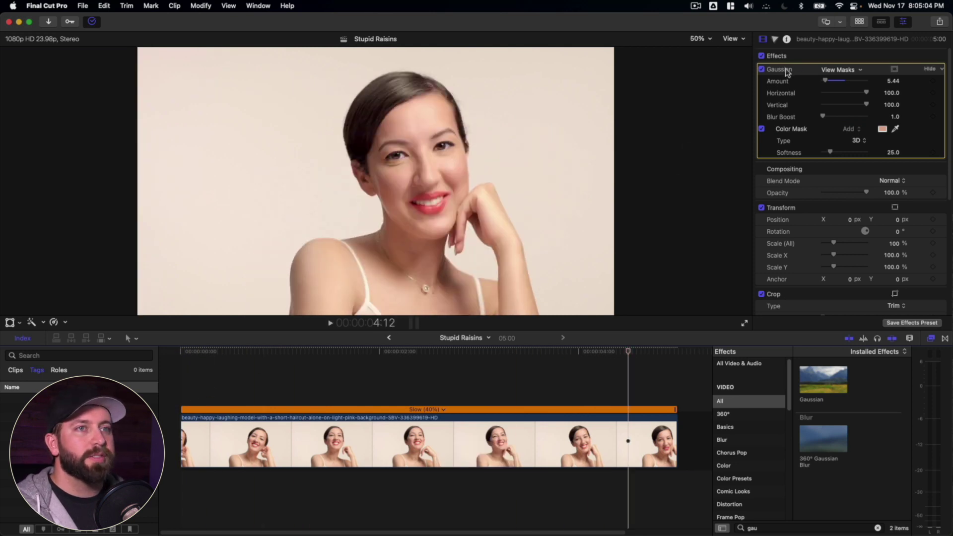
pyautogui.click(762, 70)
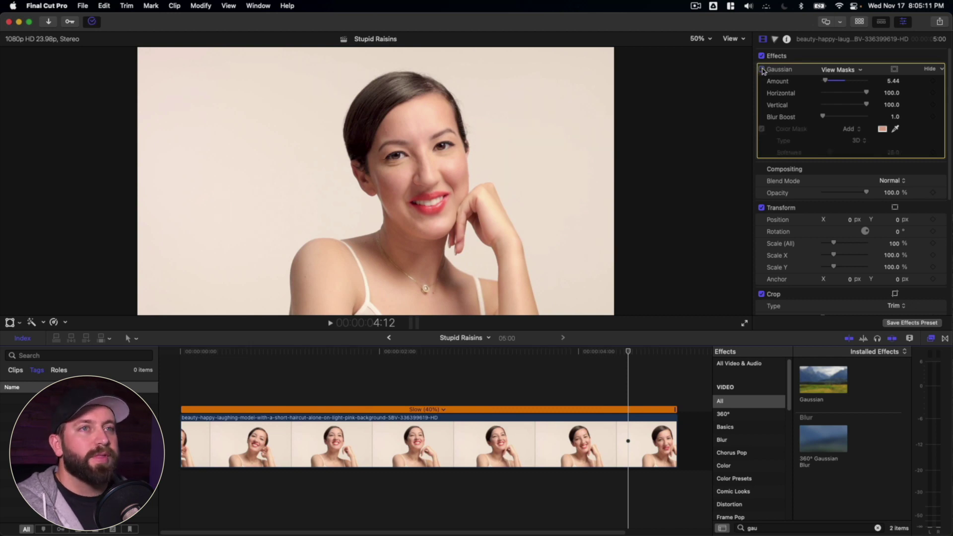
pyautogui.click(762, 70)
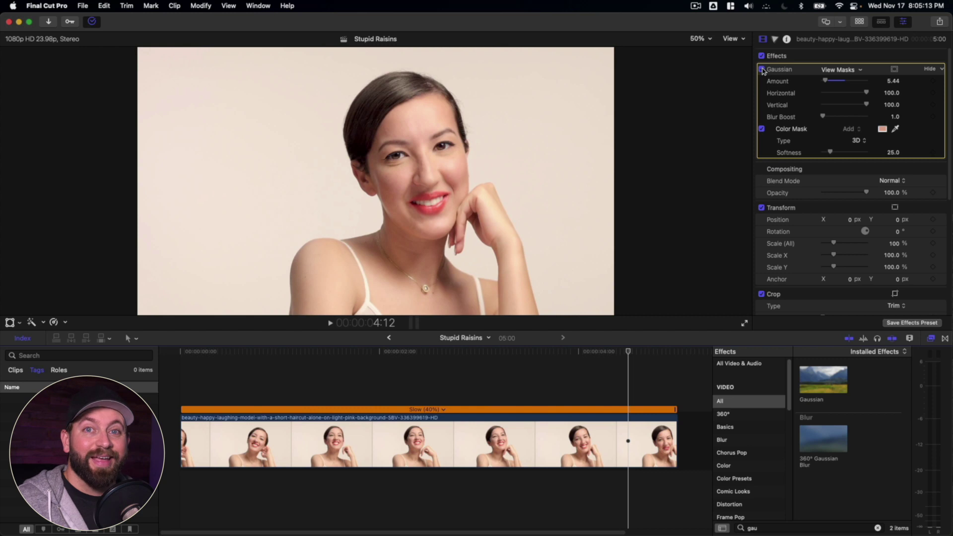